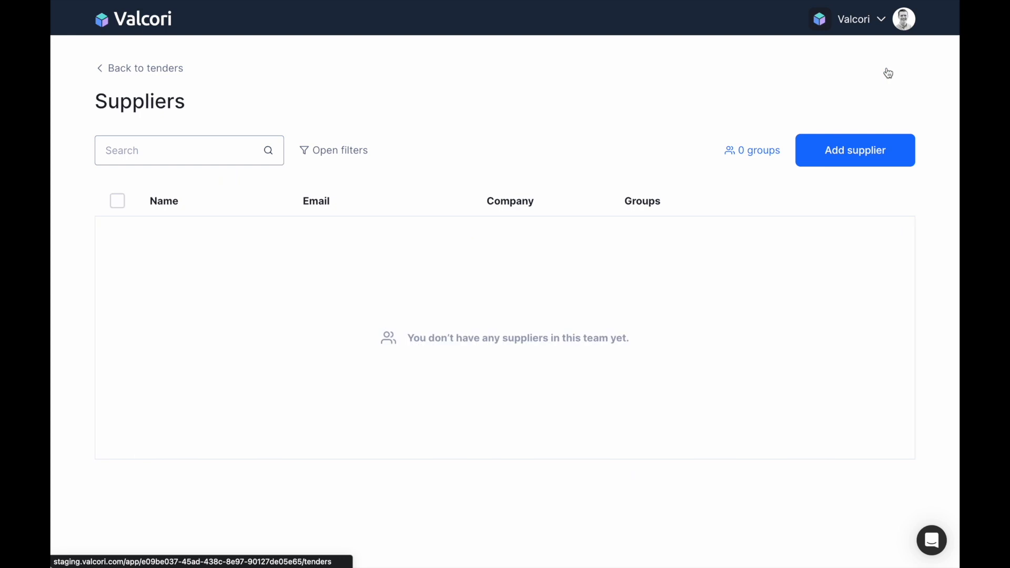
Enter a new supplier's e-mail, first name, last name and company Packaging Inc.
click(848, 142)
click(805, 85)
key(Tab)
key(Tab)
key(Tab)
text(Packaging Inc)
Create the Pallets group for the supplier and save the supplier.
key(Tab)
text(Pallets)
click(672, 357)
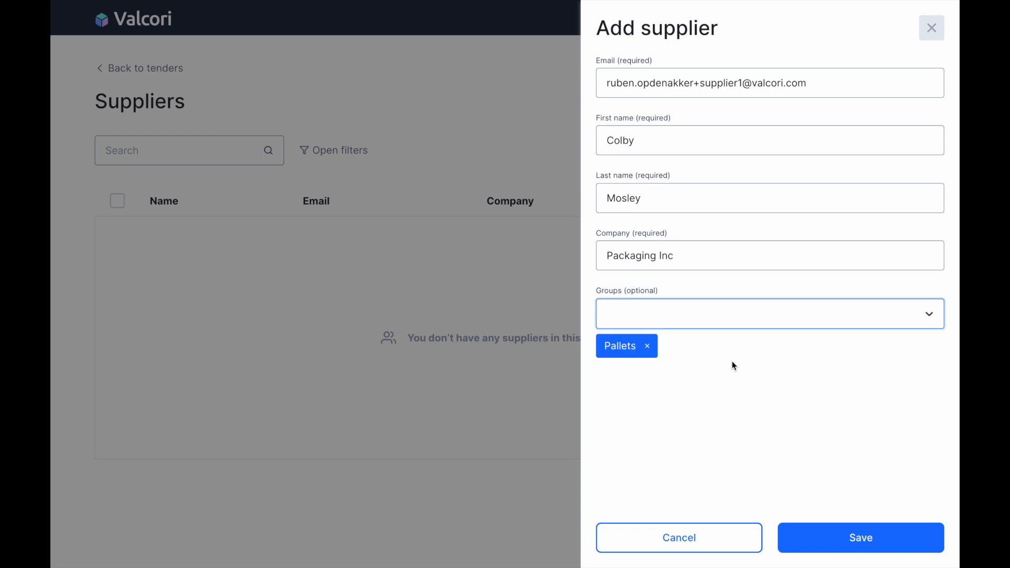
click(846, 540)
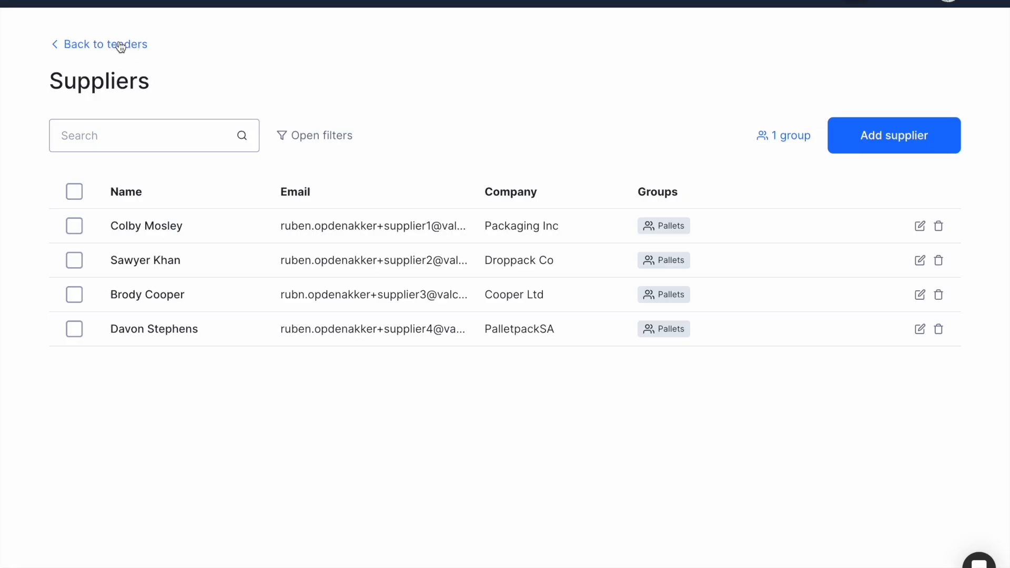
Create tender 'Packaging: pallets' with description 'This is a tender for europallets.'.
click(117, 42)
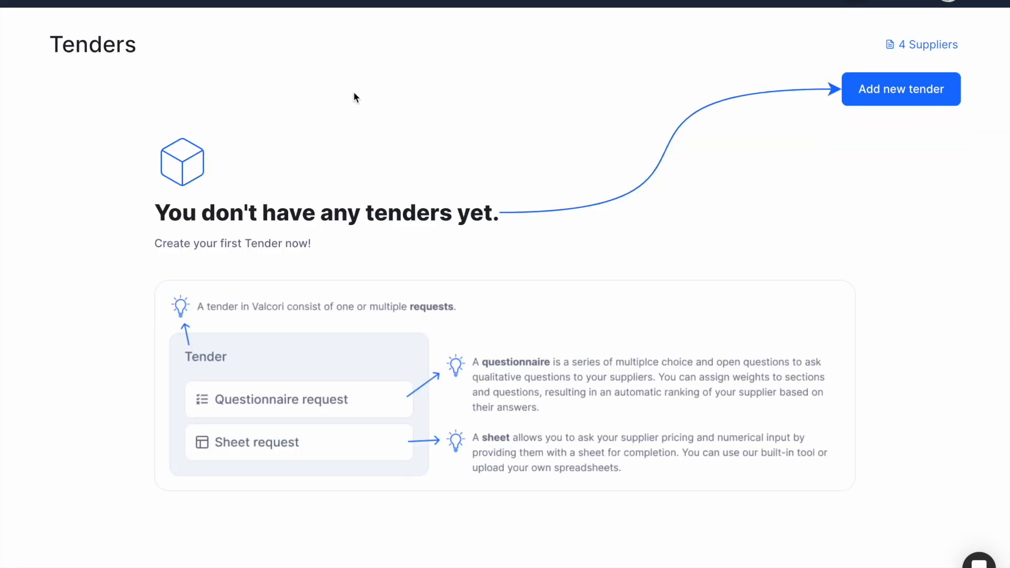
click(895, 88)
click(509, 227)
text(Packaging)
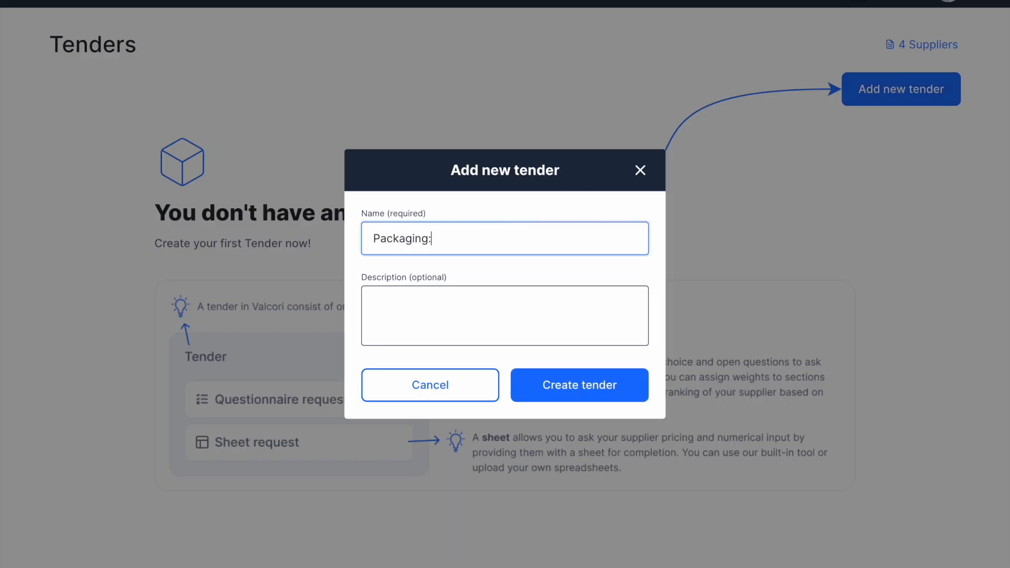
text(: pallets)
click(371, 298)
text(This is a tender)
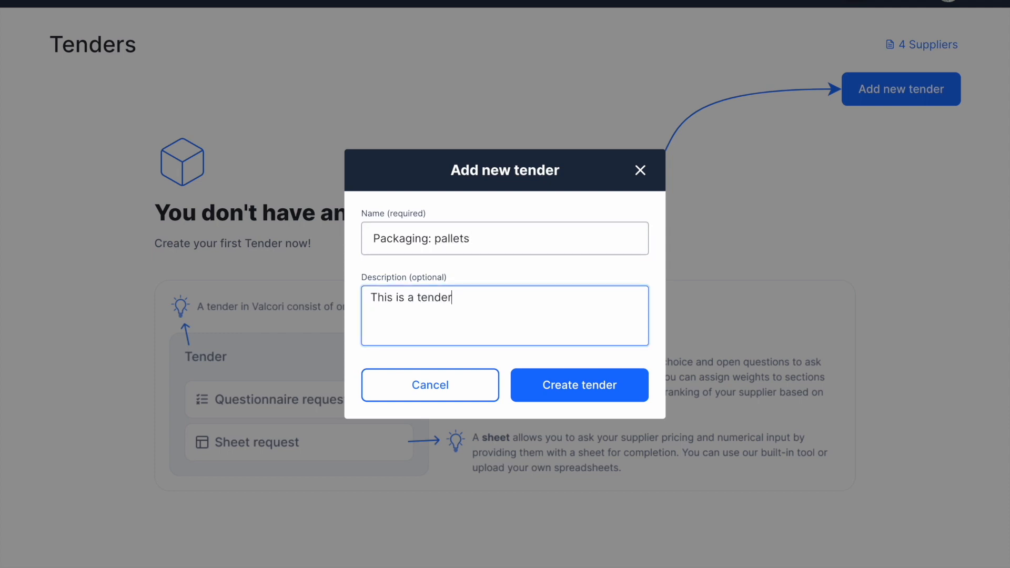
text( for europallets.)
click(567, 400)
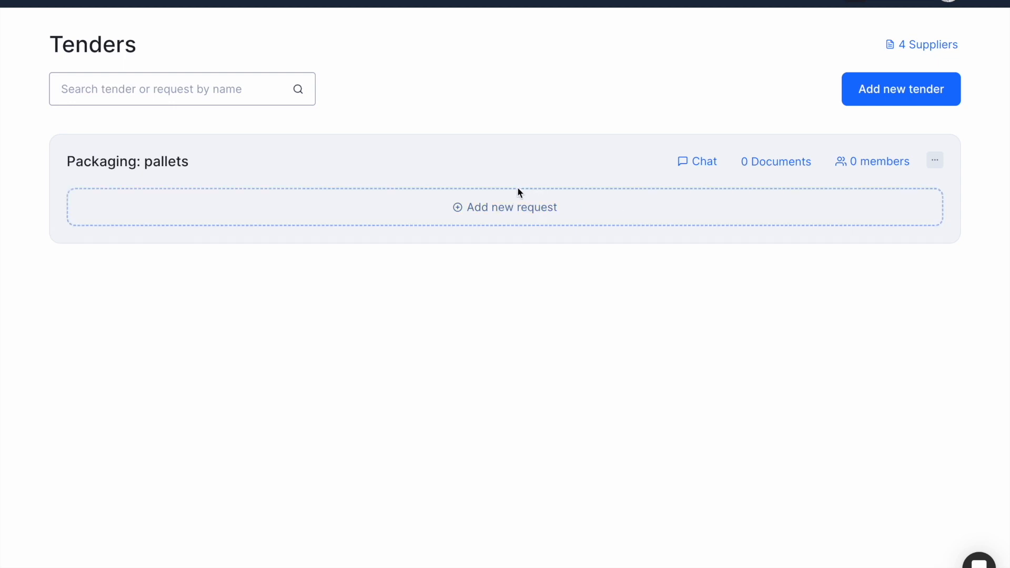
Start a questionnaire request 'Round 1: Request for information' ending 31 March at 18:00.
click(520, 208)
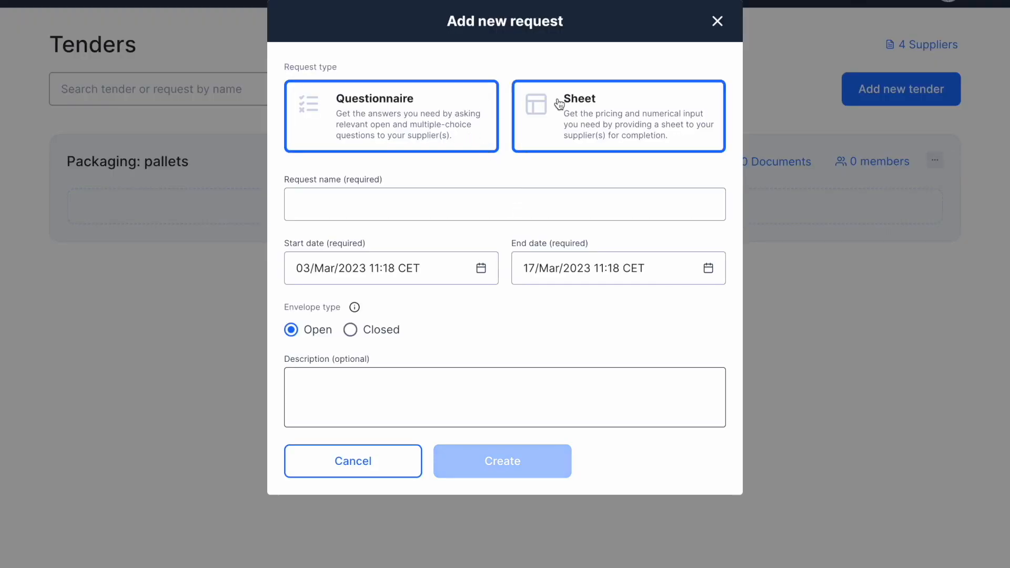
click(528, 105)
click(470, 104)
click(411, 196)
text(R)
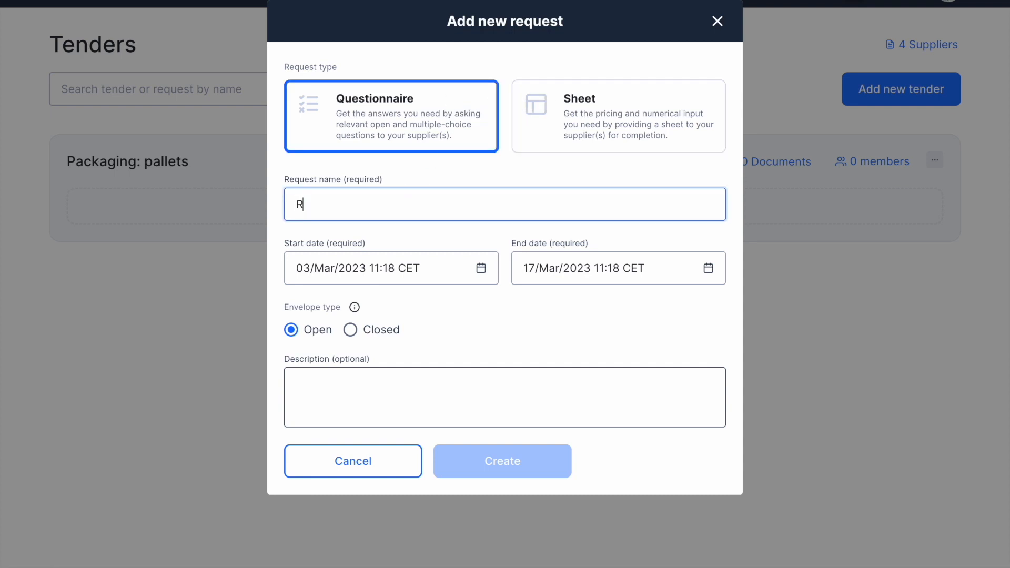
text(ound 1: Request for informati)
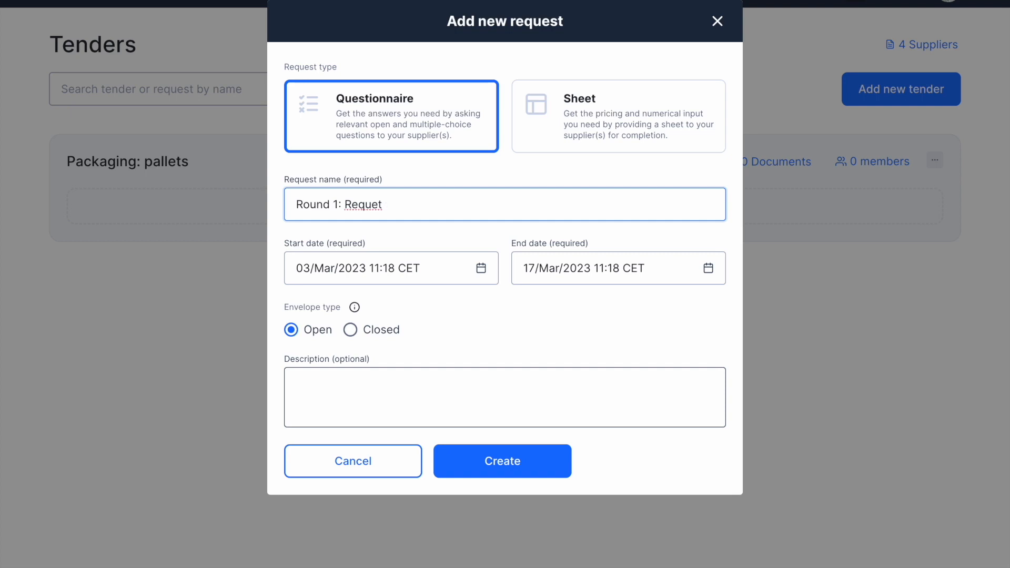
text(on)
click(579, 279)
click(644, 511)
click(565, 555)
text(18:00)
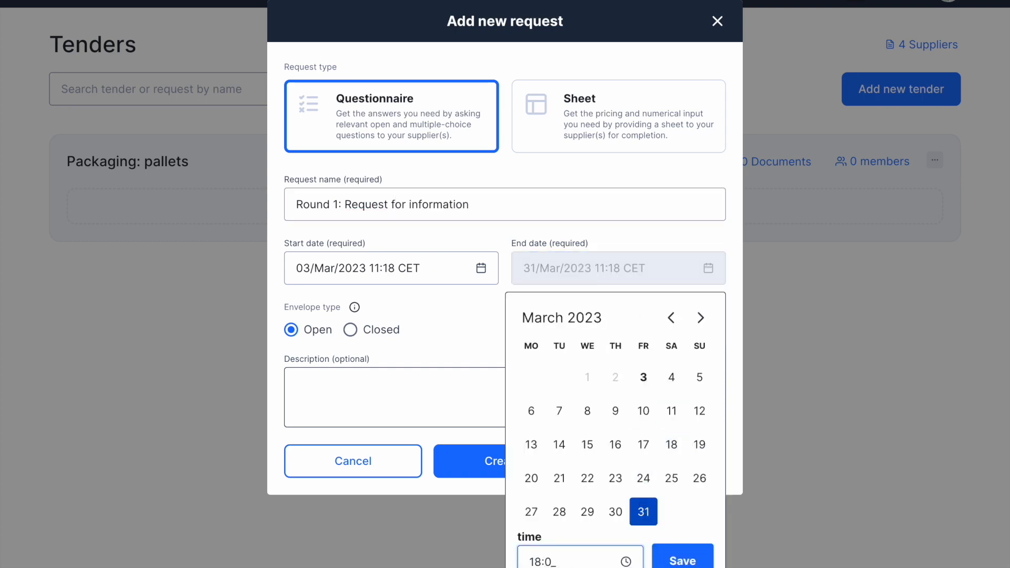
click(682, 560)
Describe the Round 1 request as the tender's information-gathering round and create it.
click(387, 379)
text(This is roun)
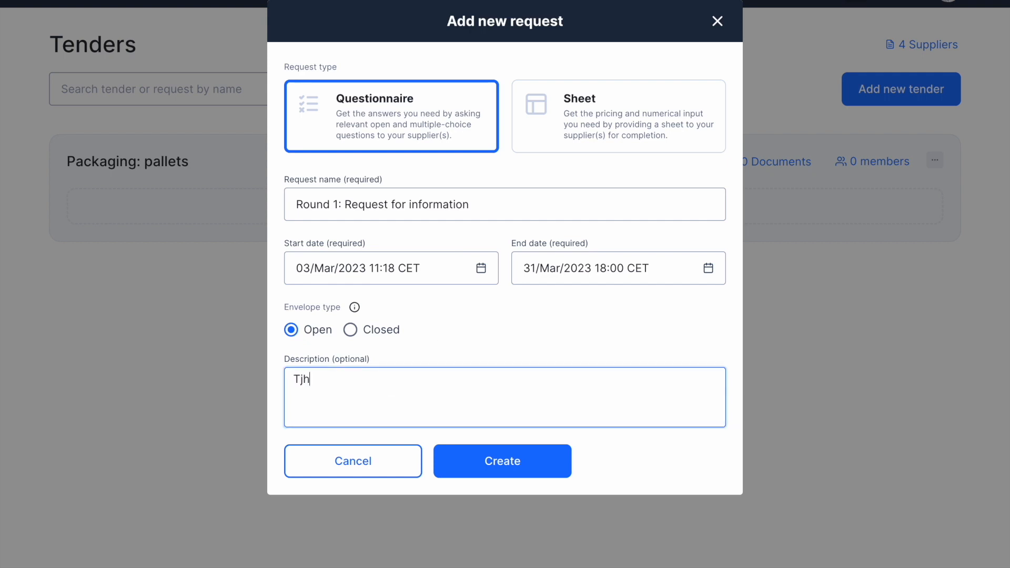
text(d 1 of the tender)
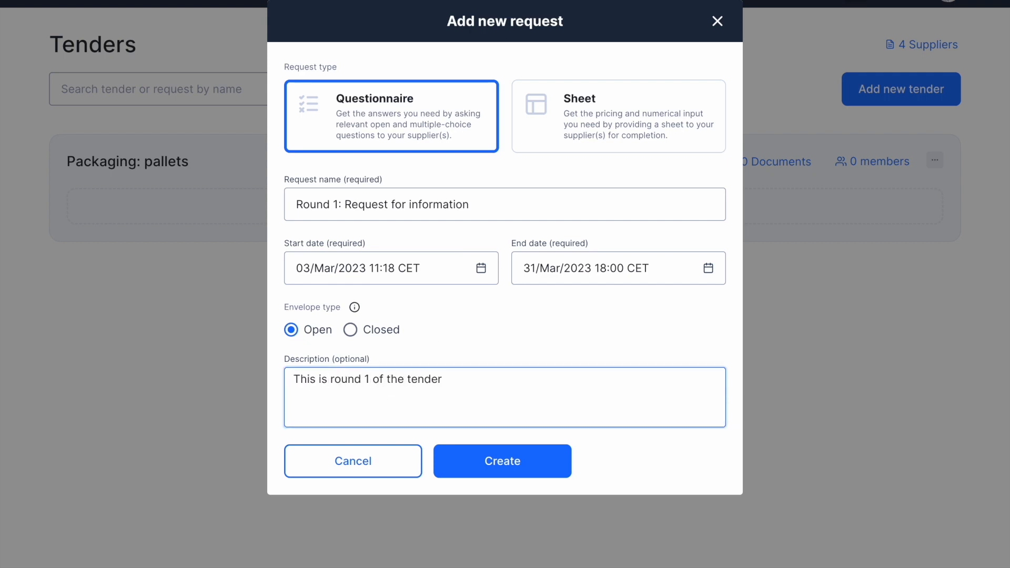
text(, a request for information including )
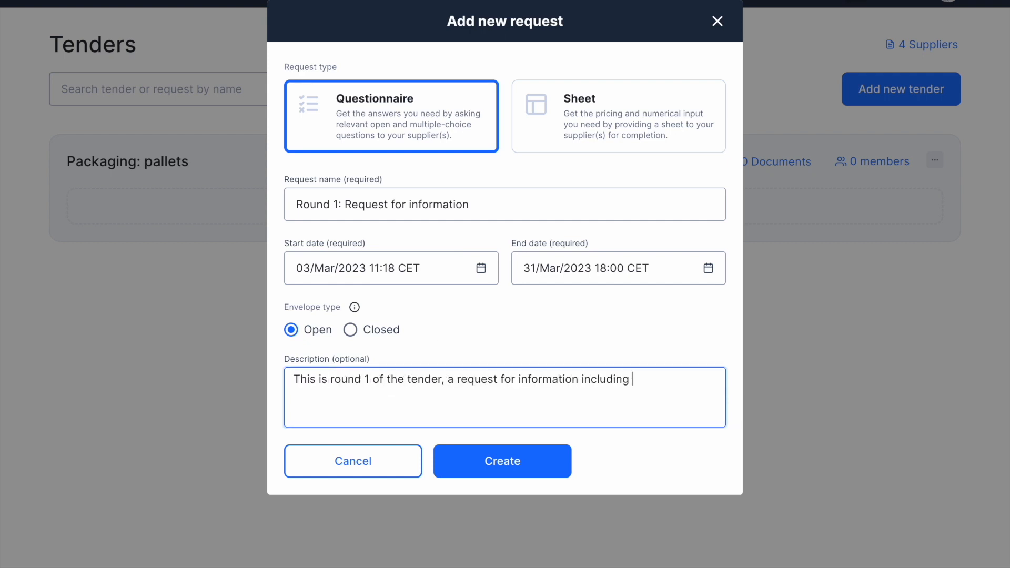
text(questions around quality, delivery times and service levels.)
click(463, 465)
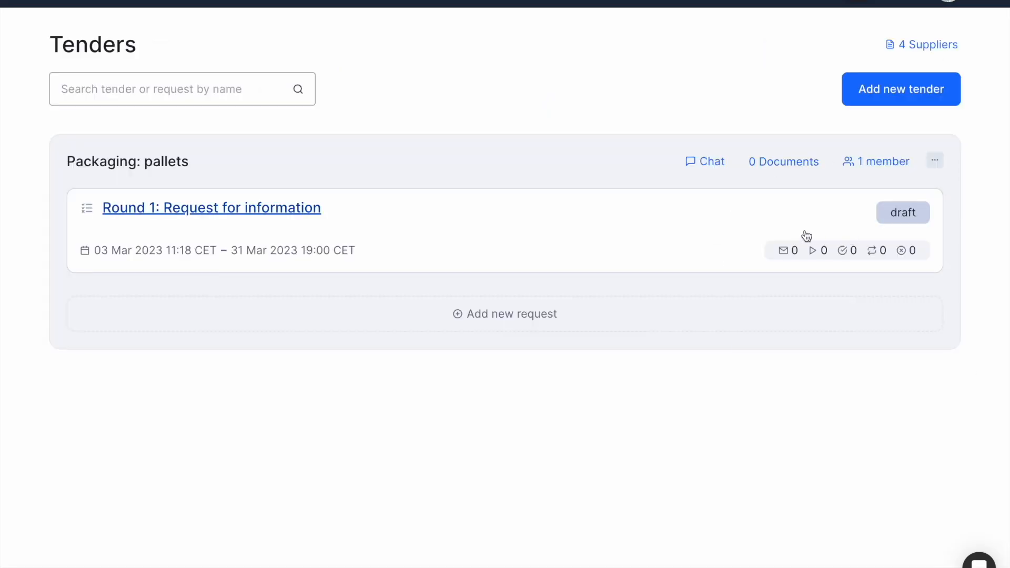
Add the Round 2 RfQ sheet request, then return to the Round 1 request.
click(528, 317)
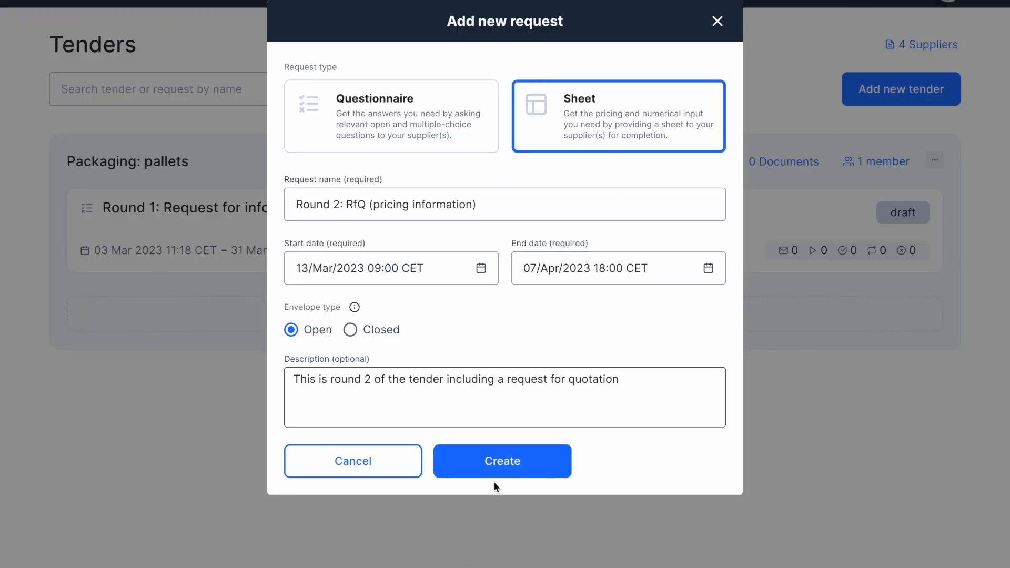
click(509, 473)
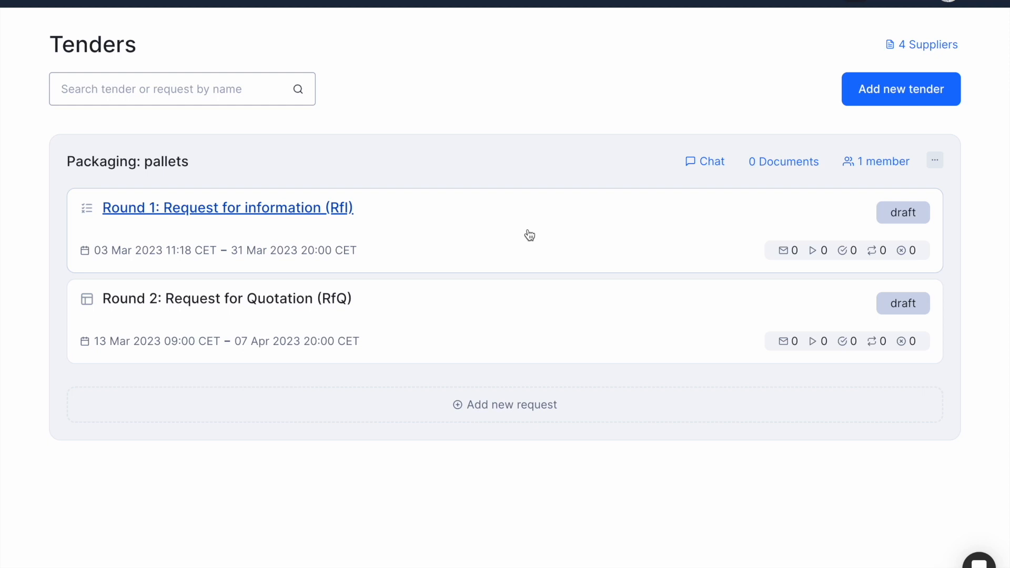
click(529, 234)
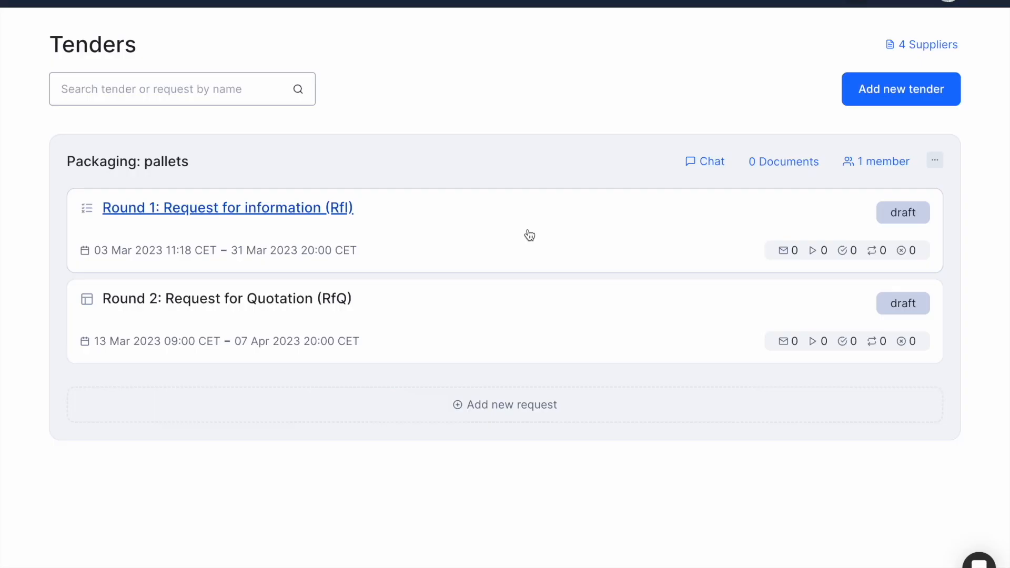
Add a section named 'Quality' to the Round 1 RfI.
click(529, 235)
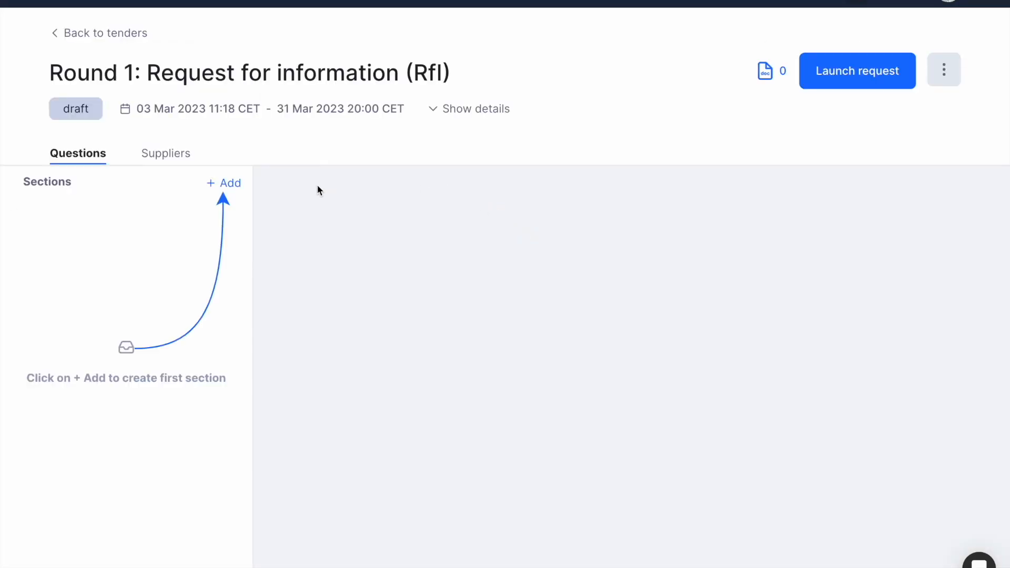
click(231, 183)
text(Quality)
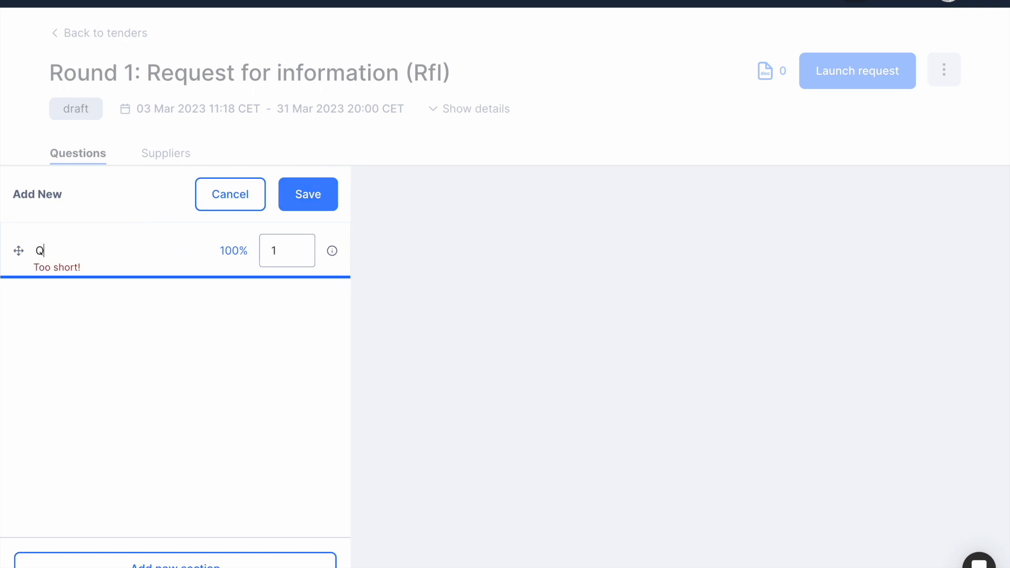
click(291, 194)
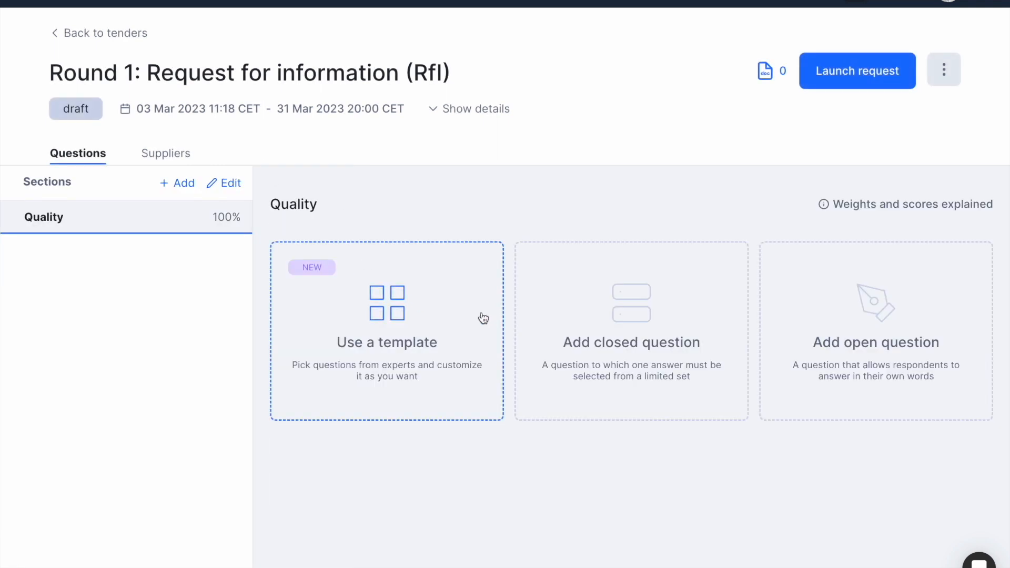
Add Quality template questions on site audits, supply chain traceability and 10 major companies.
click(421, 360)
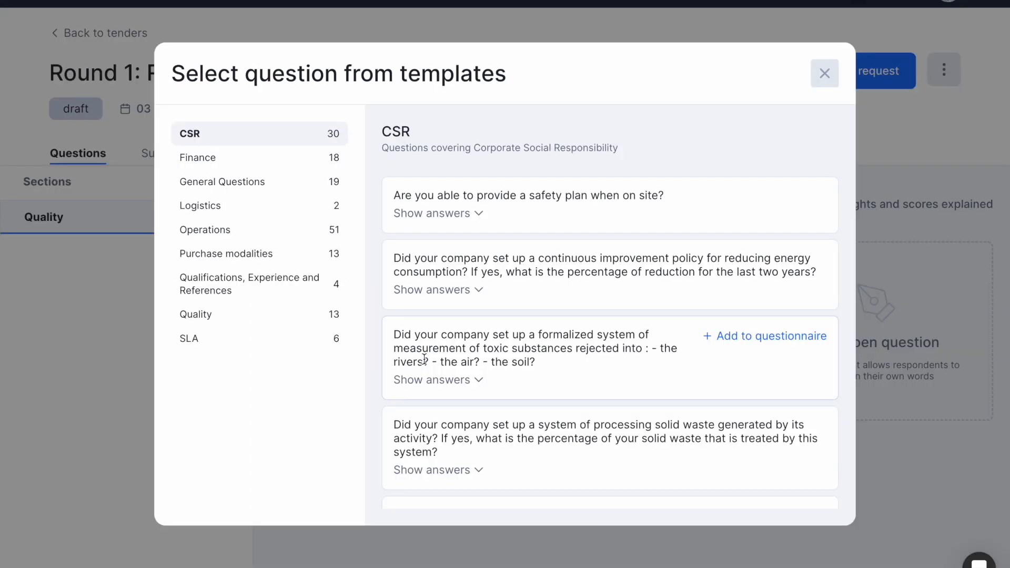
click(313, 318)
click(775, 199)
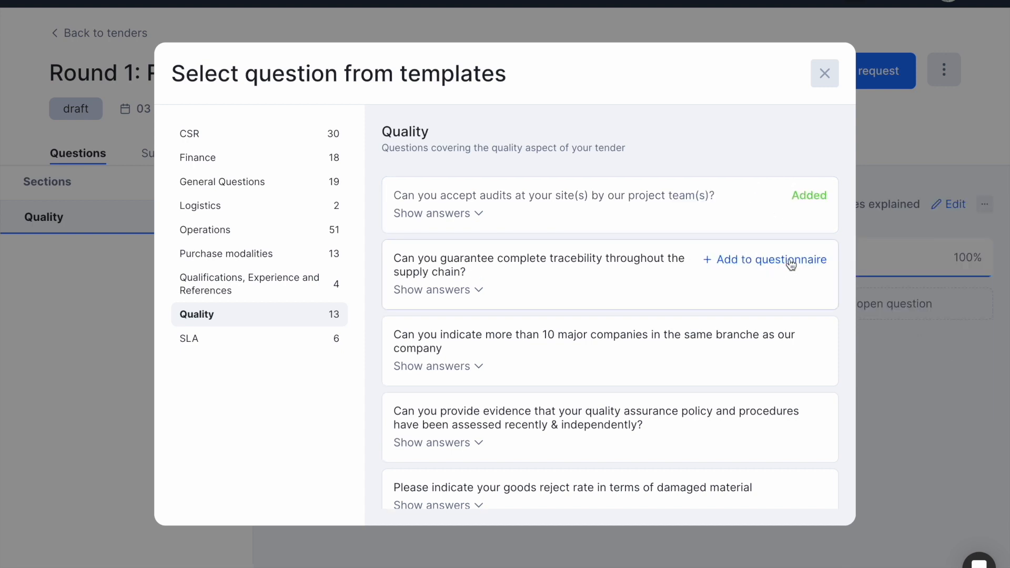
click(790, 265)
click(792, 324)
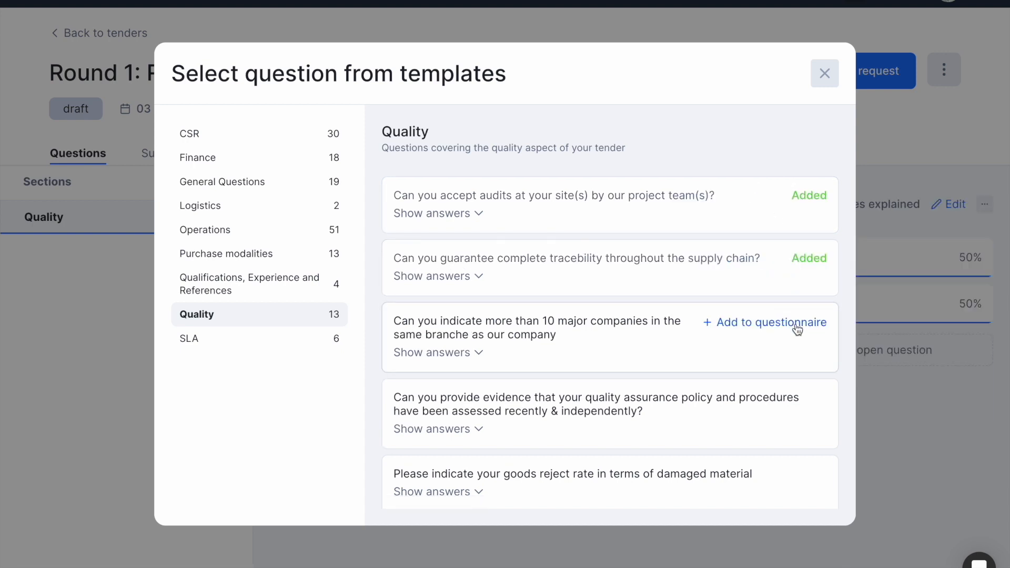
click(824, 73)
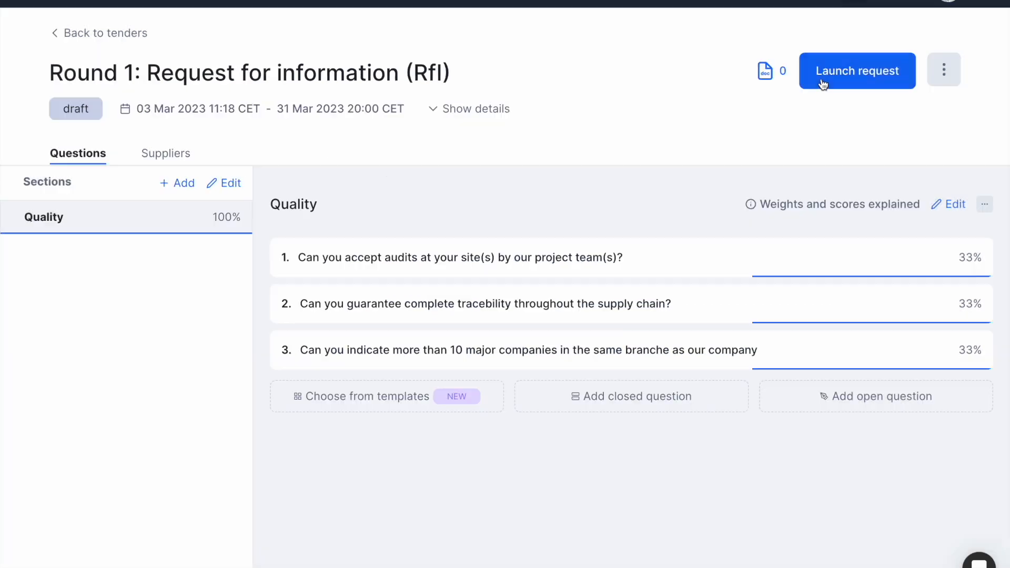
Expand Quality questions 1 and 2 to review their answers.
click(821, 268)
scroll(821, 267, down, 2)
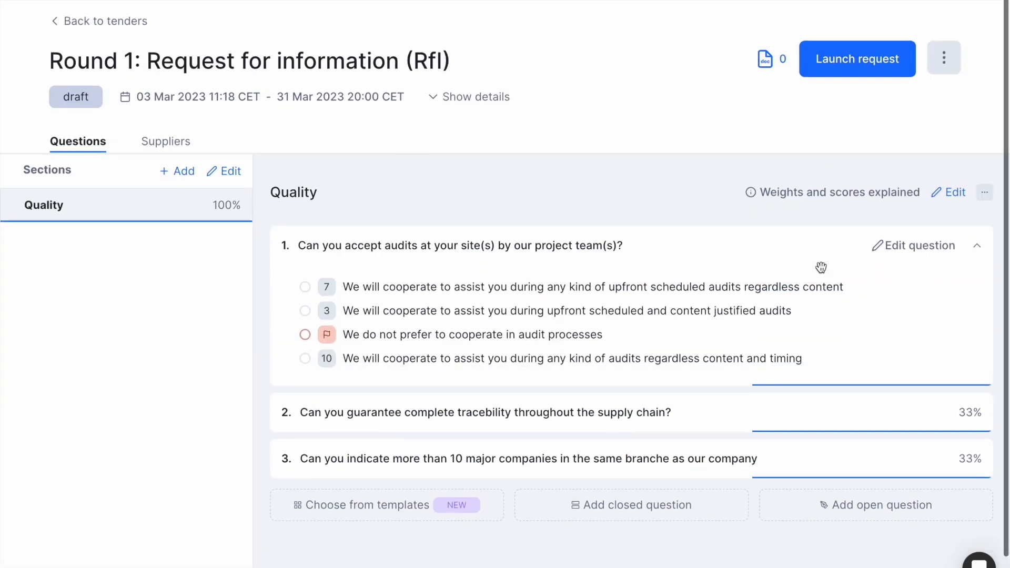
click(806, 393)
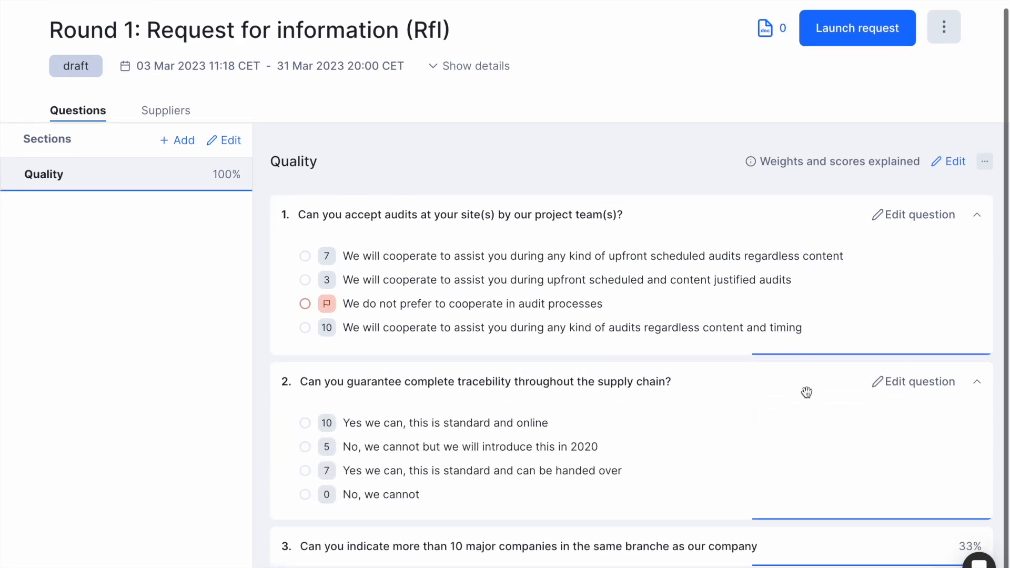
scroll(807, 392, up, 2)
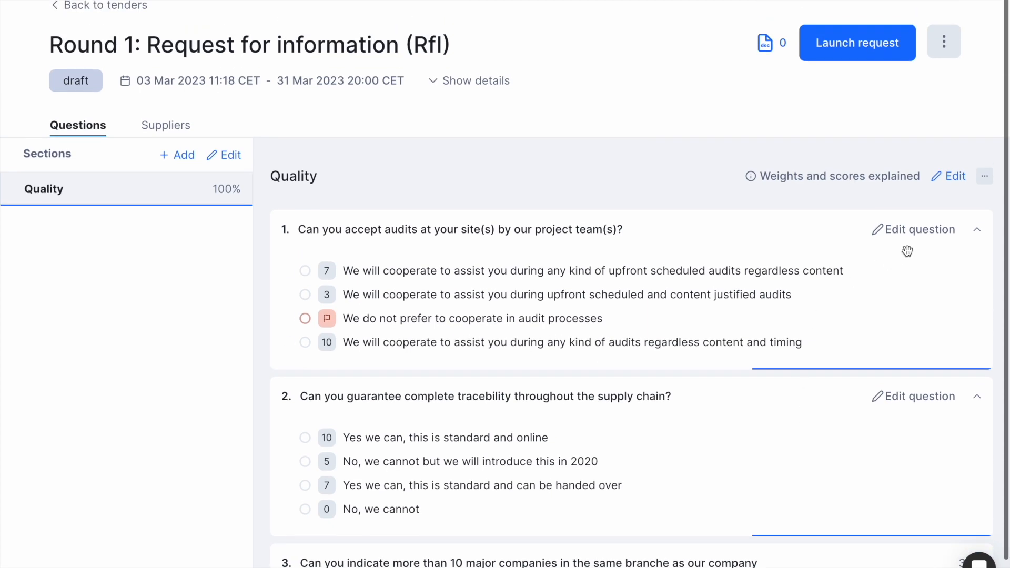
Add a Finance section with invoicing, social security contributions and taxes & VAT questions, then start launching.
click(178, 154)
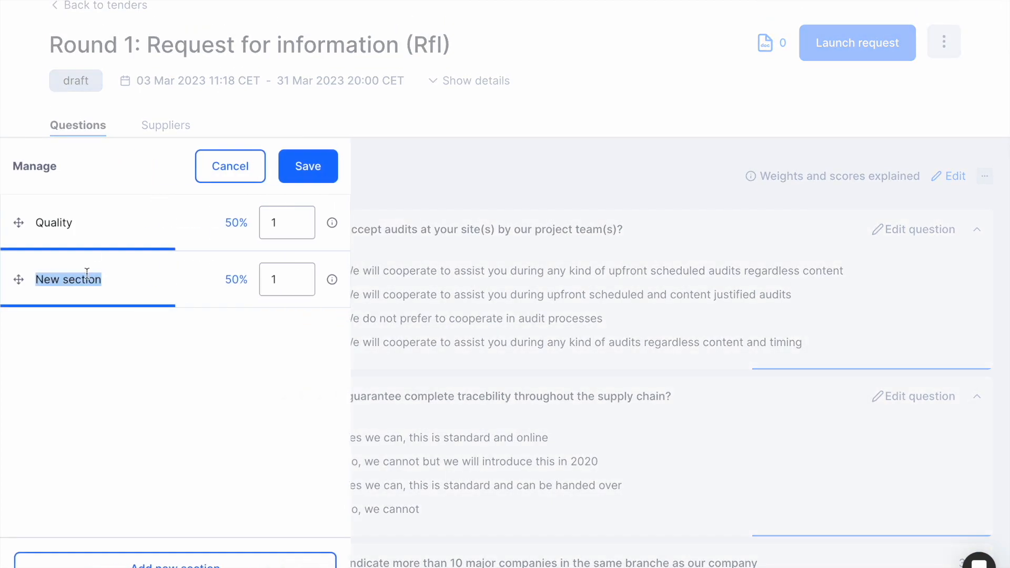
text(Finance)
click(303, 168)
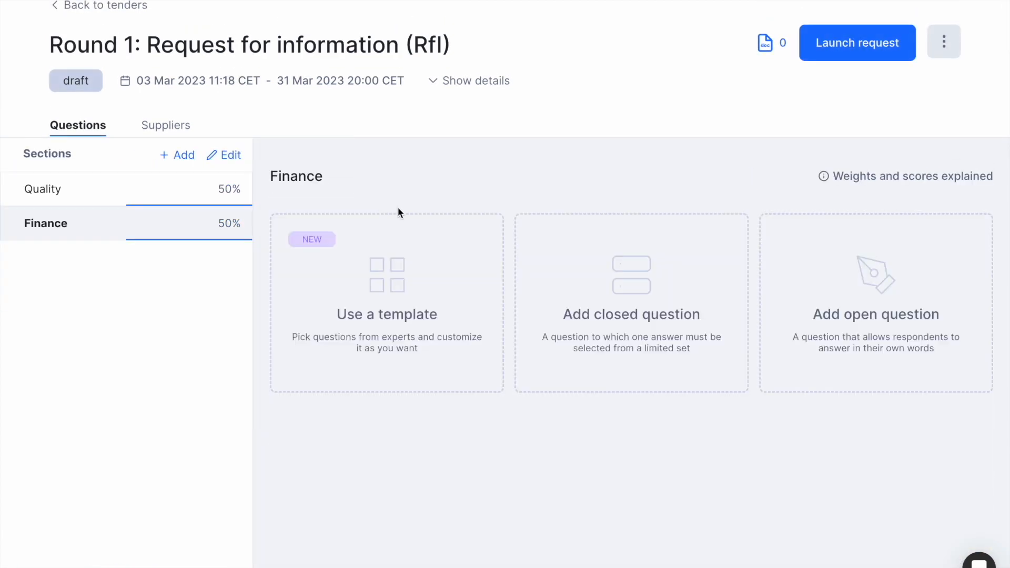
click(400, 256)
click(311, 161)
click(787, 197)
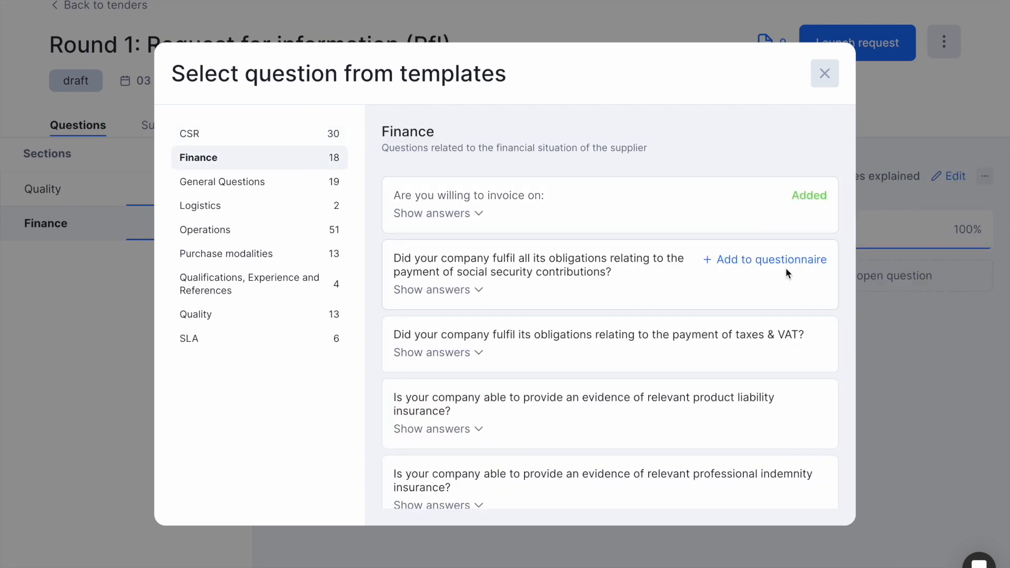
click(802, 335)
click(802, 259)
click(824, 73)
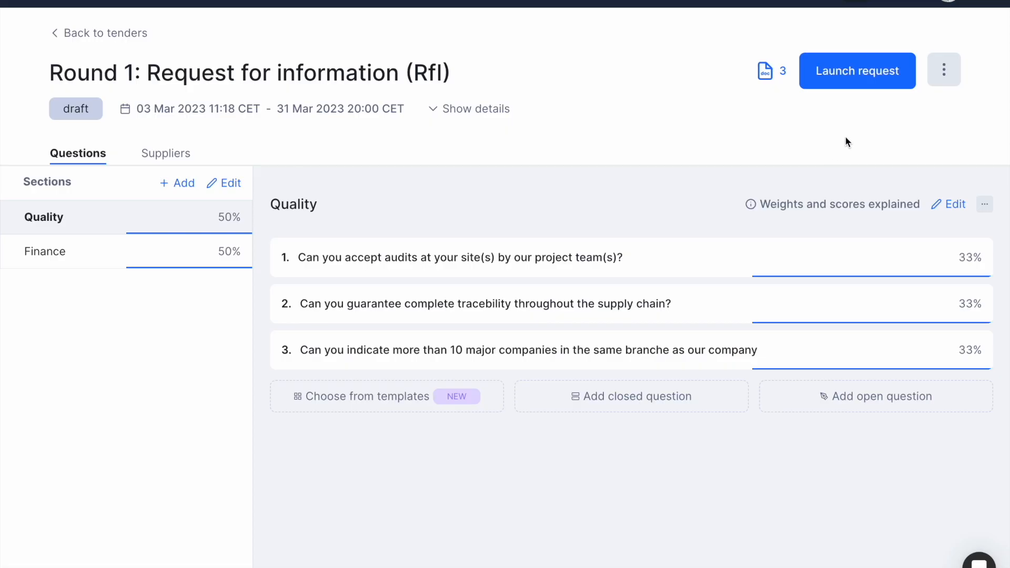
click(863, 86)
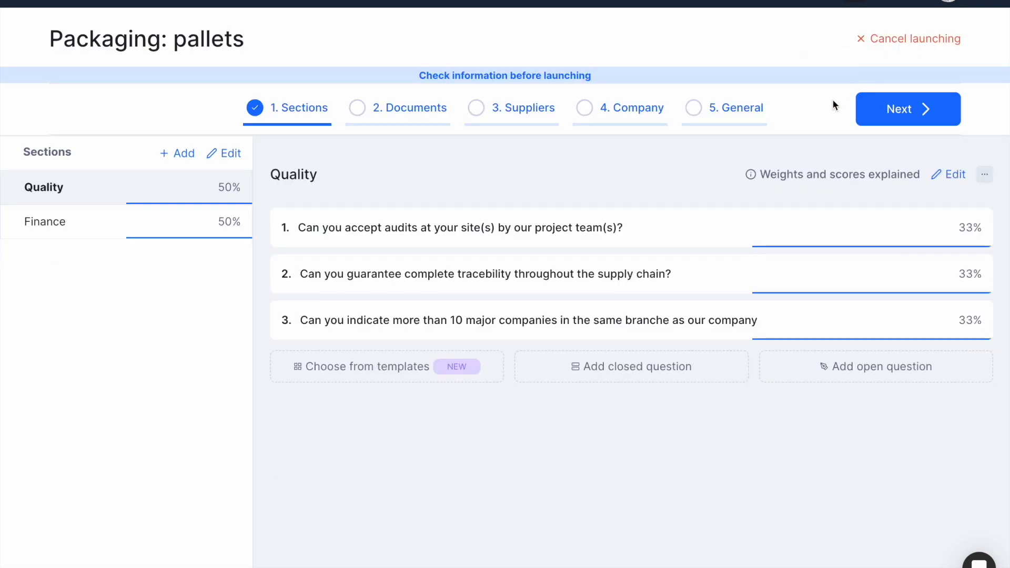
Review the Quality and Finance questions, then preview specifications (1).pdf in the Documents check.
click(731, 245)
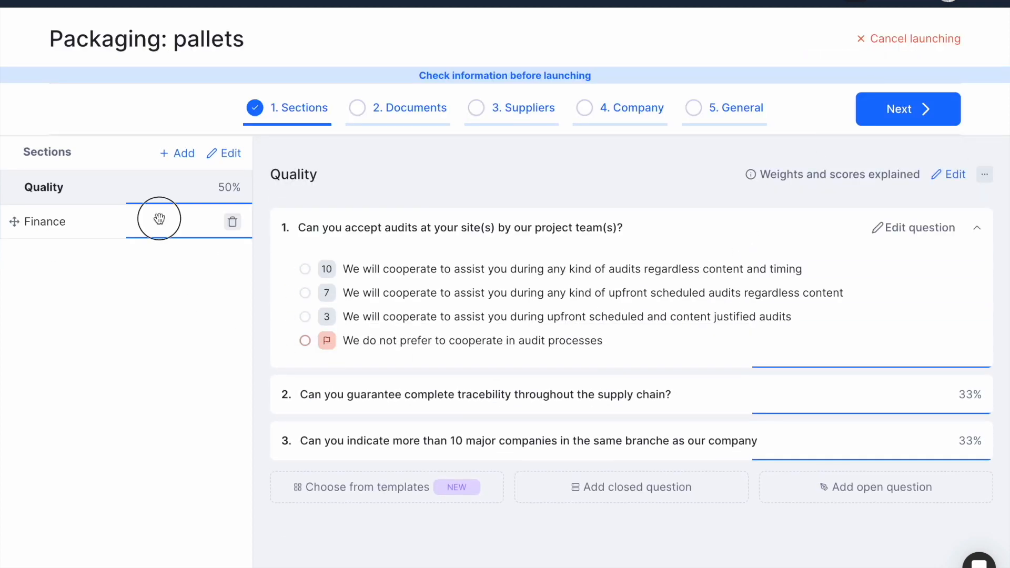
click(105, 221)
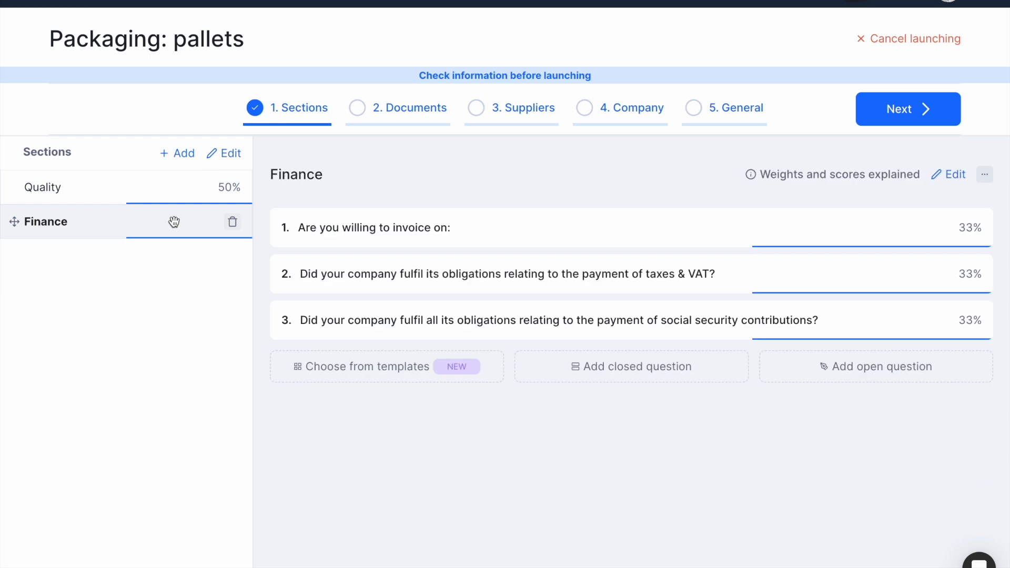
click(886, 118)
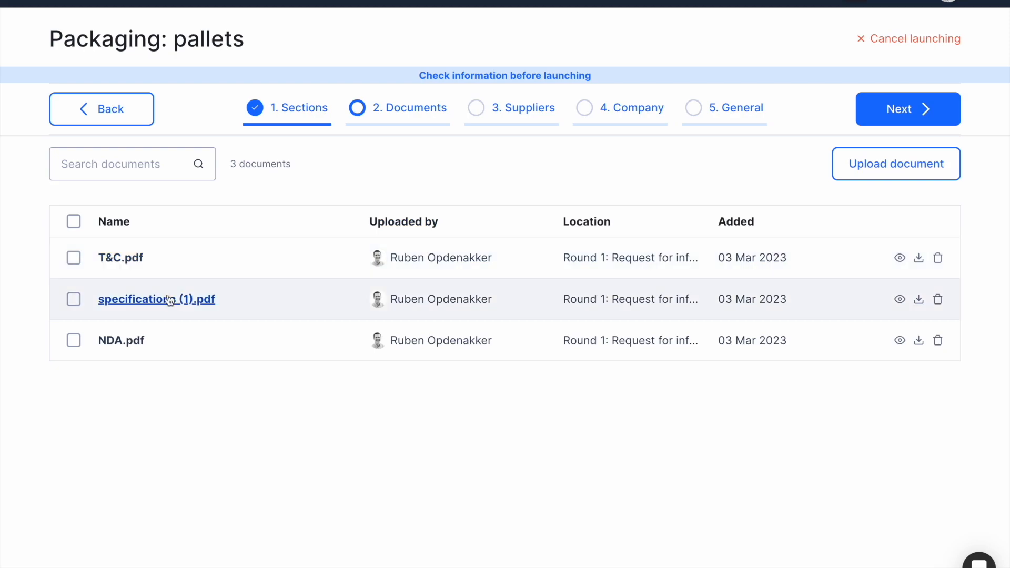
click(159, 298)
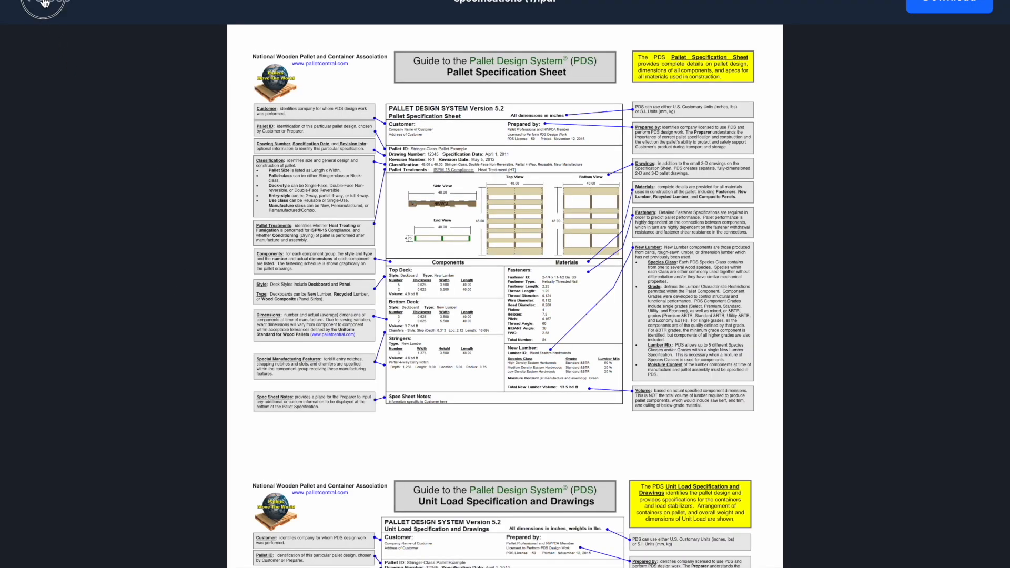
click(45, 3)
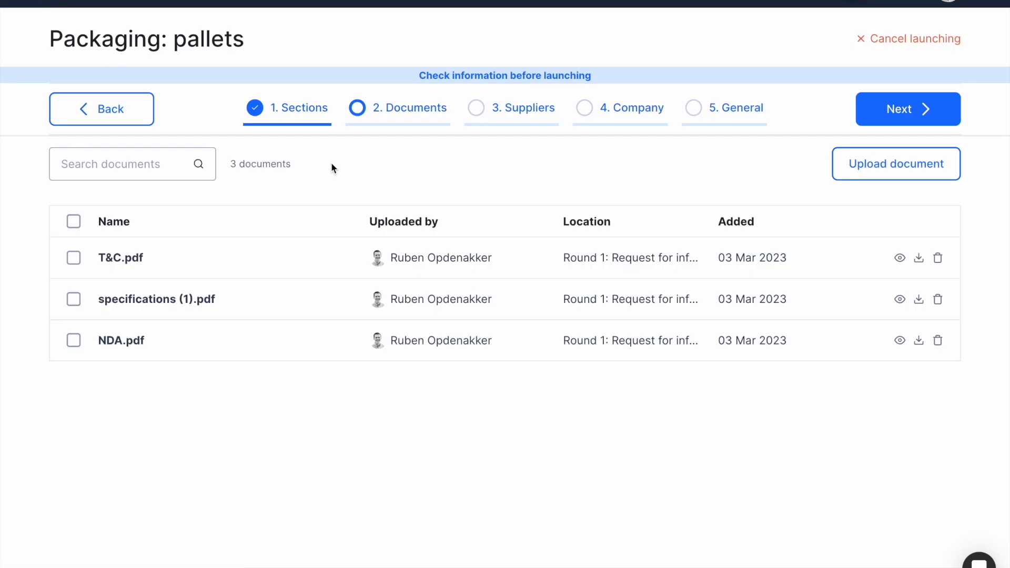
click(890, 116)
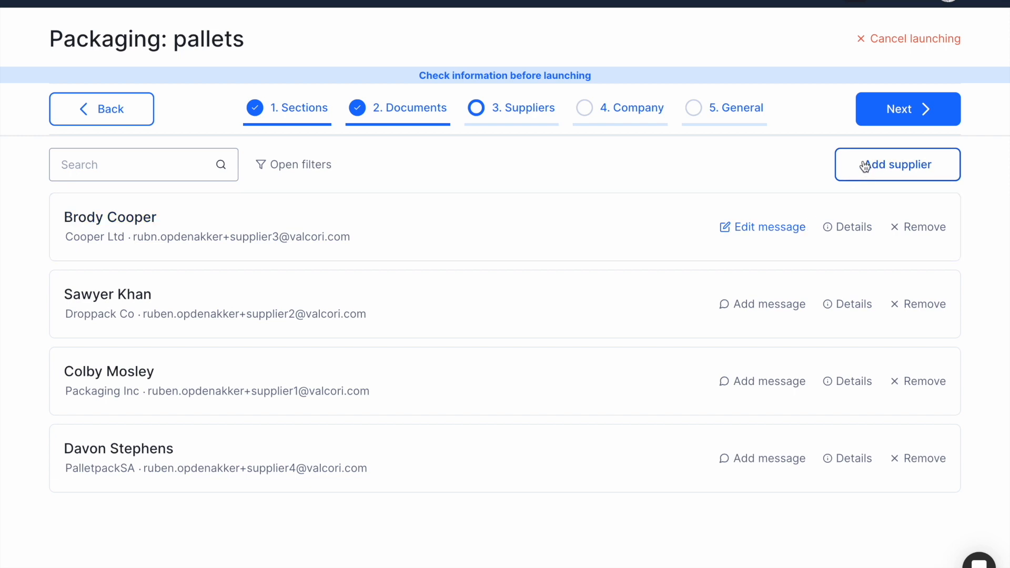
Review the first supplier's invitation message and the Valcori BV company details.
click(782, 229)
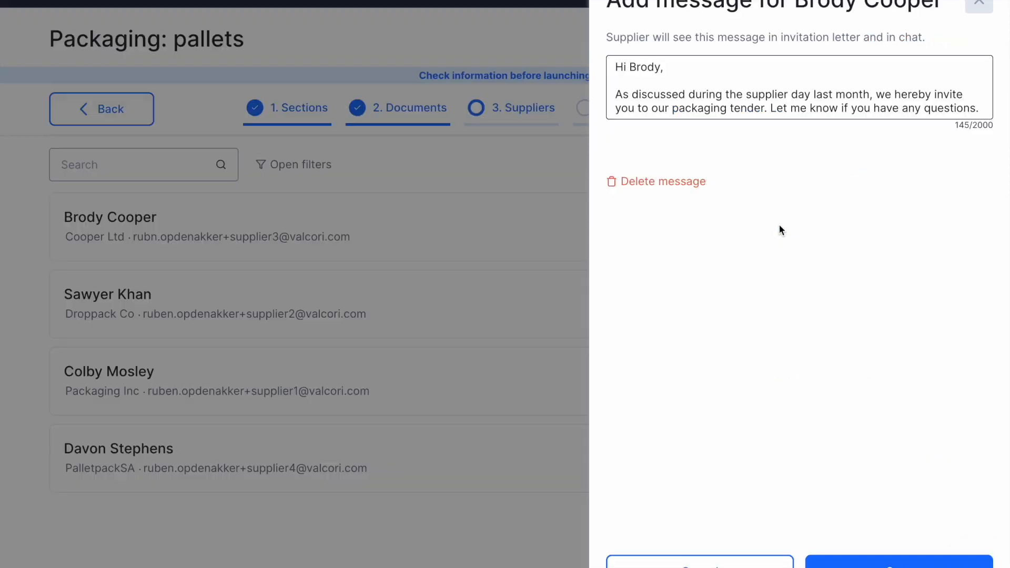
click(972, 6)
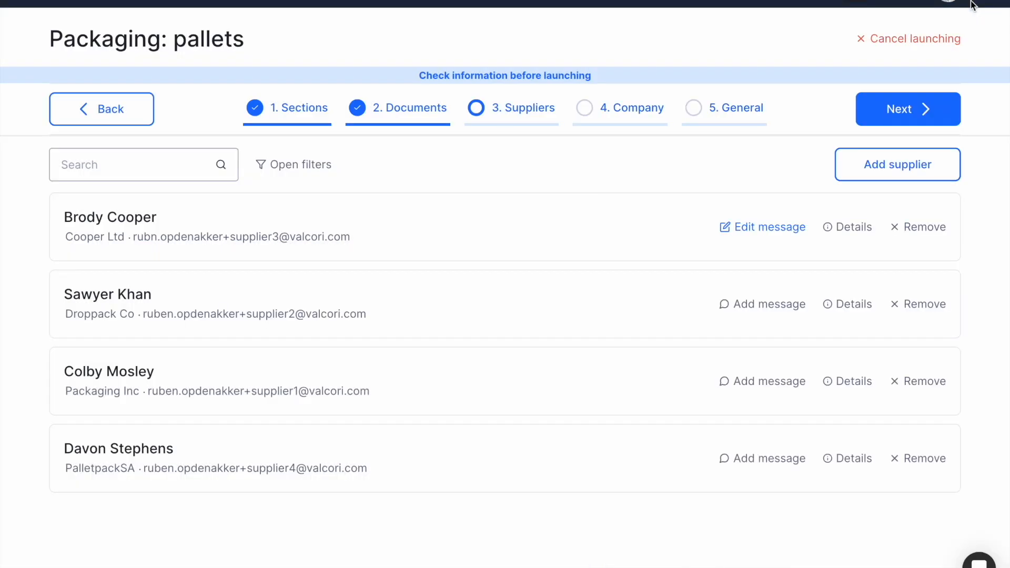
click(905, 104)
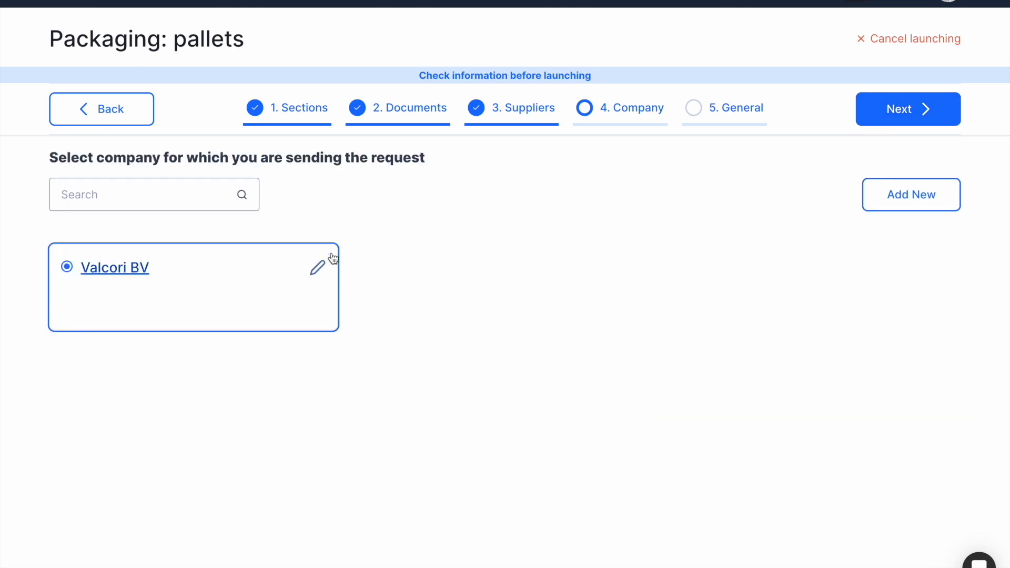
click(321, 270)
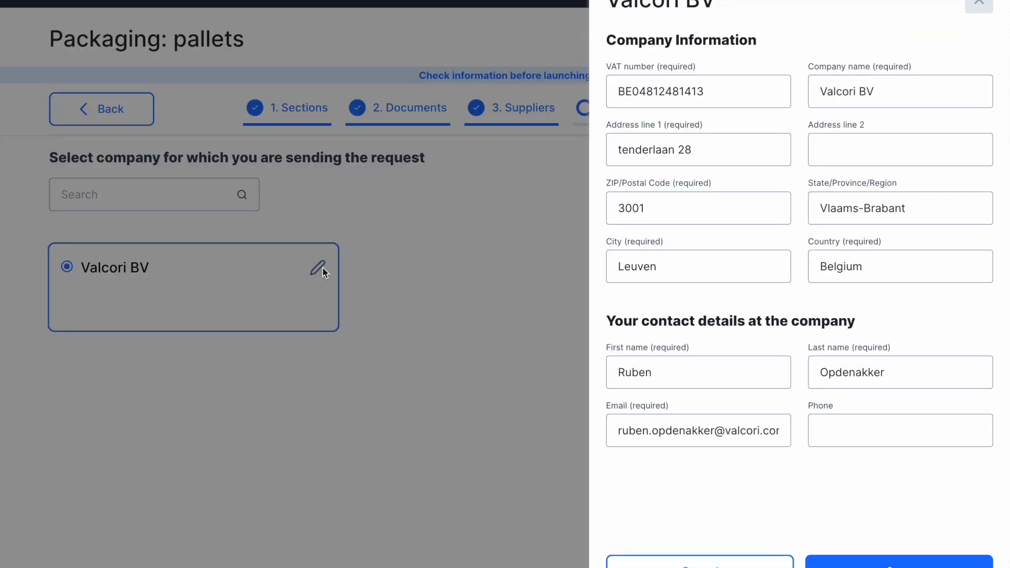
click(984, 5)
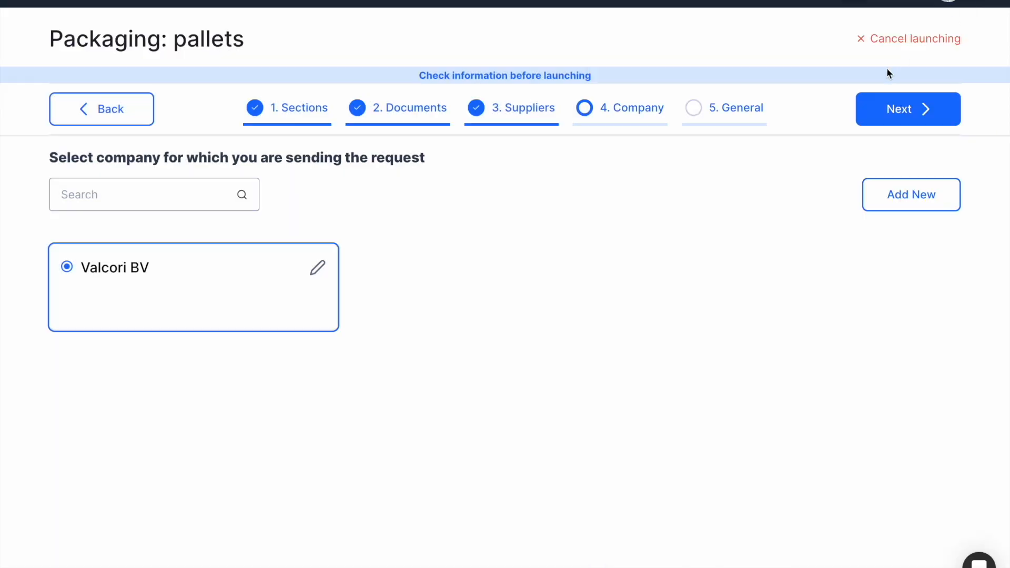
click(909, 108)
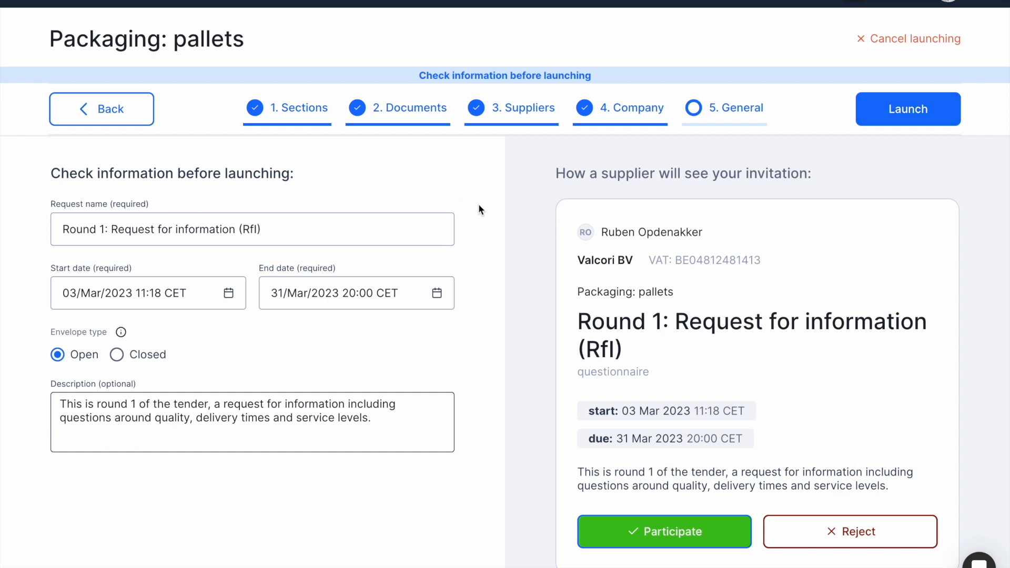
Verify the Round 1 request's name and description, then launch it and confirm.
click(342, 226)
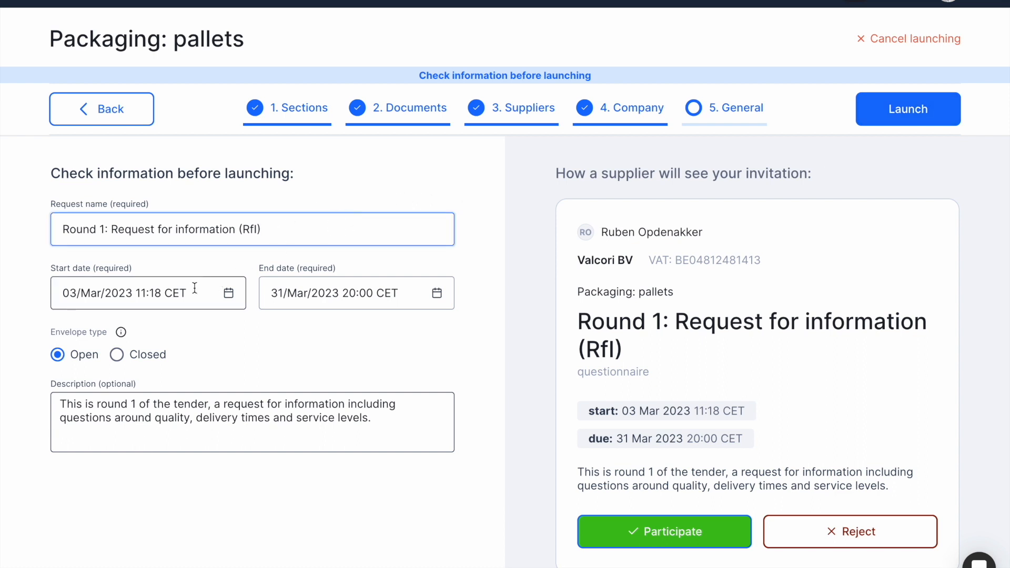
click(310, 404)
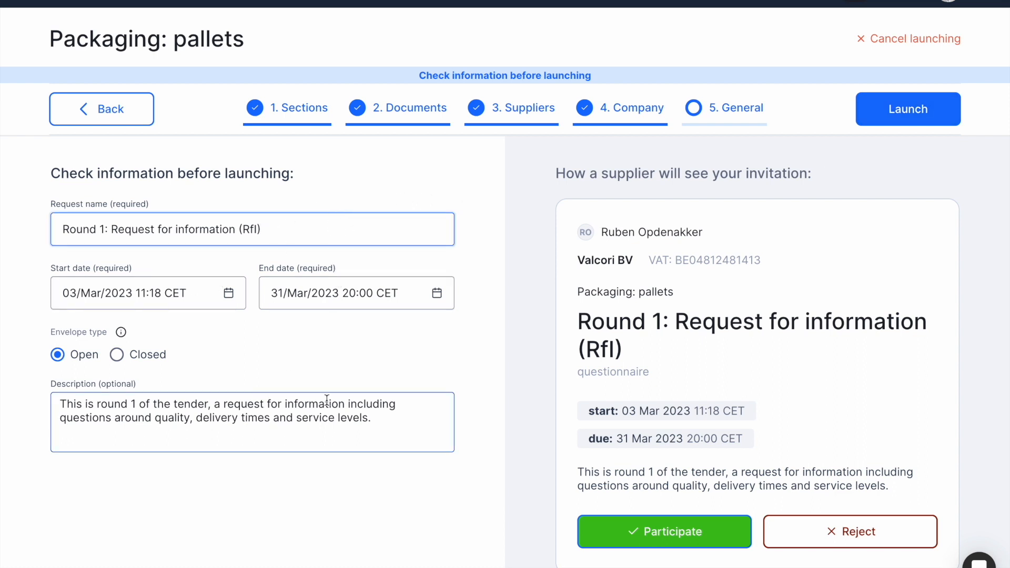
click(901, 116)
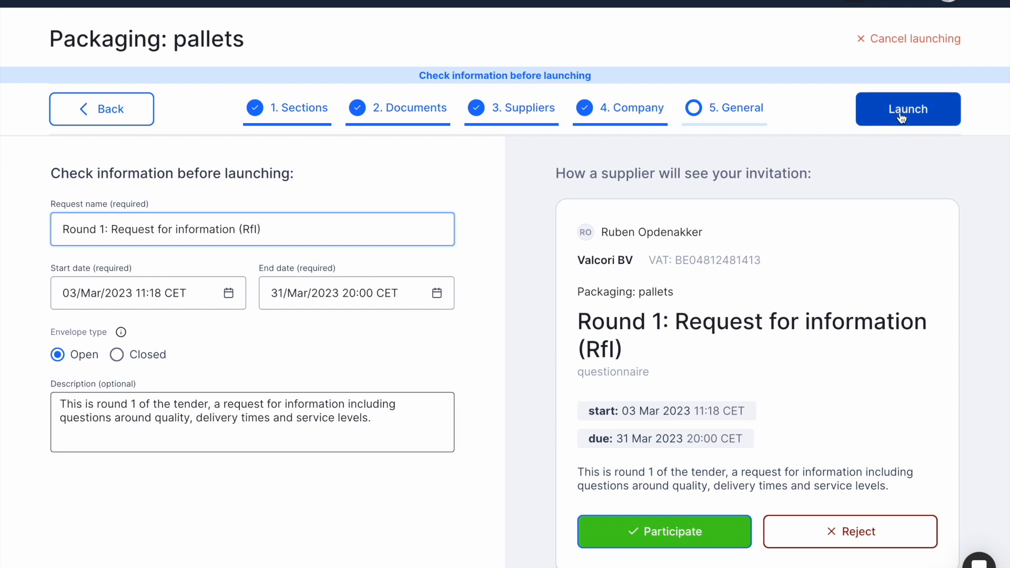
click(901, 116)
click(580, 327)
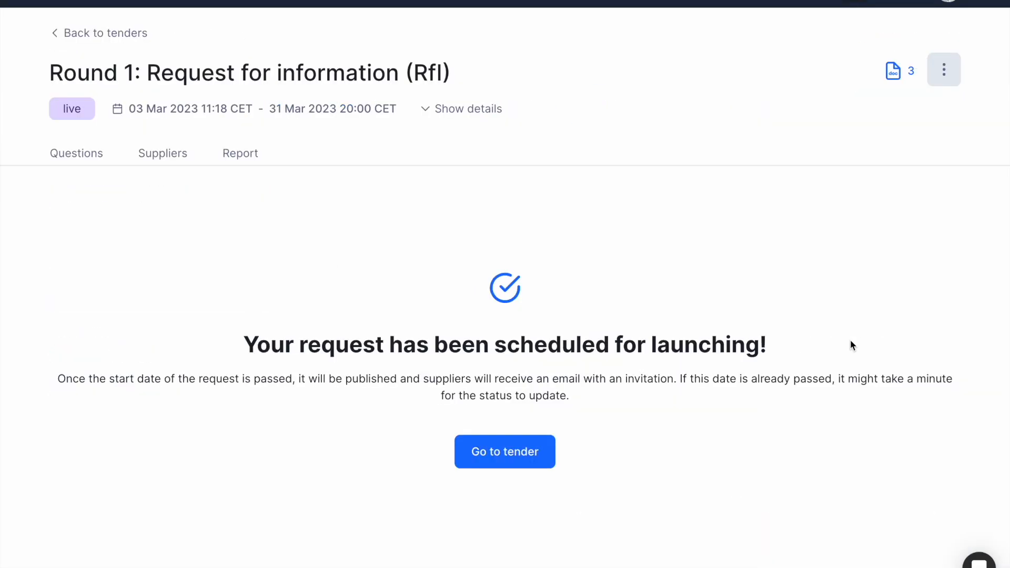
Open the tender's Round 1 RfI and view its four invited suppliers' statuses.
click(541, 457)
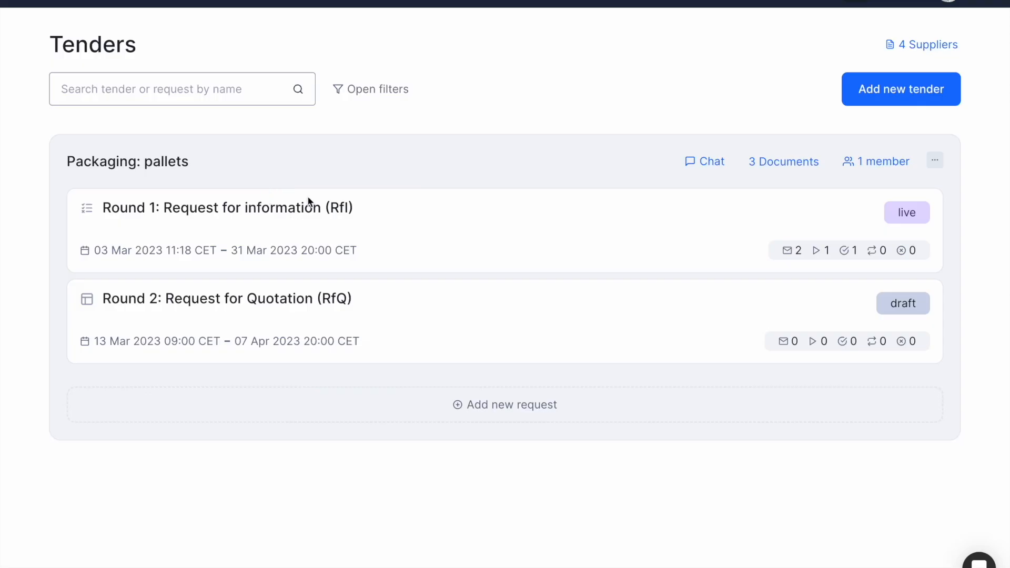
click(297, 207)
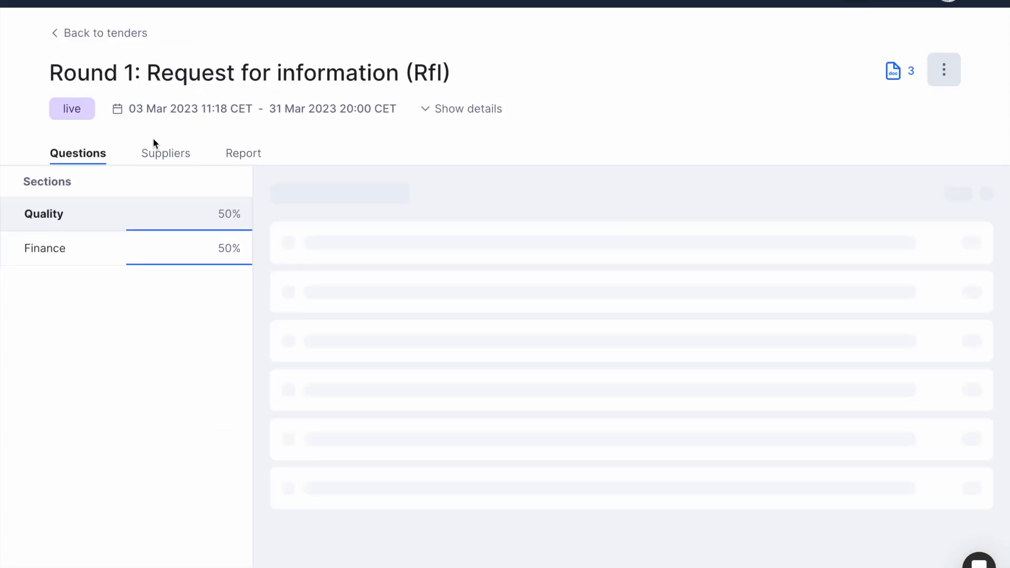
click(156, 153)
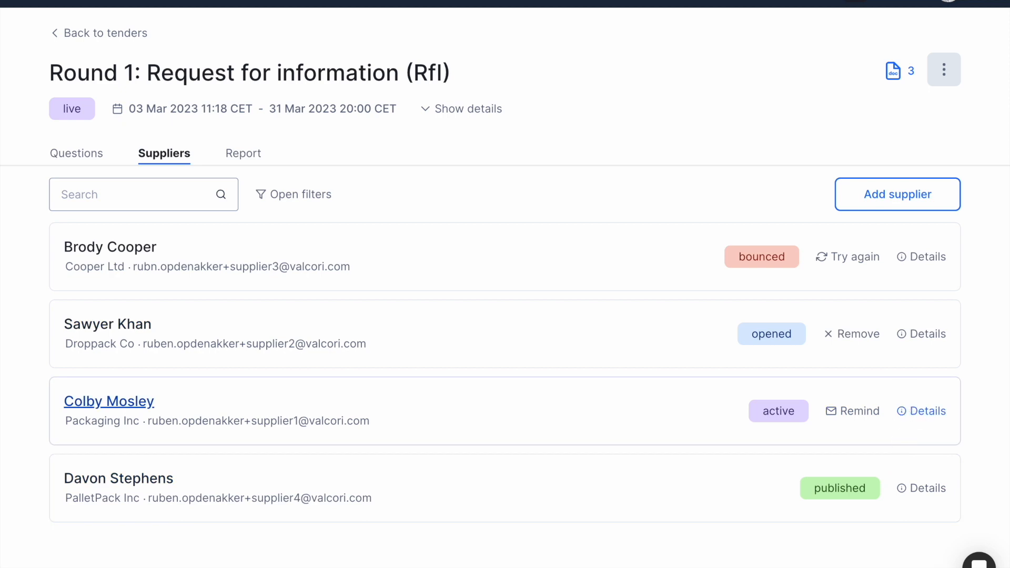
Check the active supplier's details, then send Droppack Co an invitation reminder.
click(910, 413)
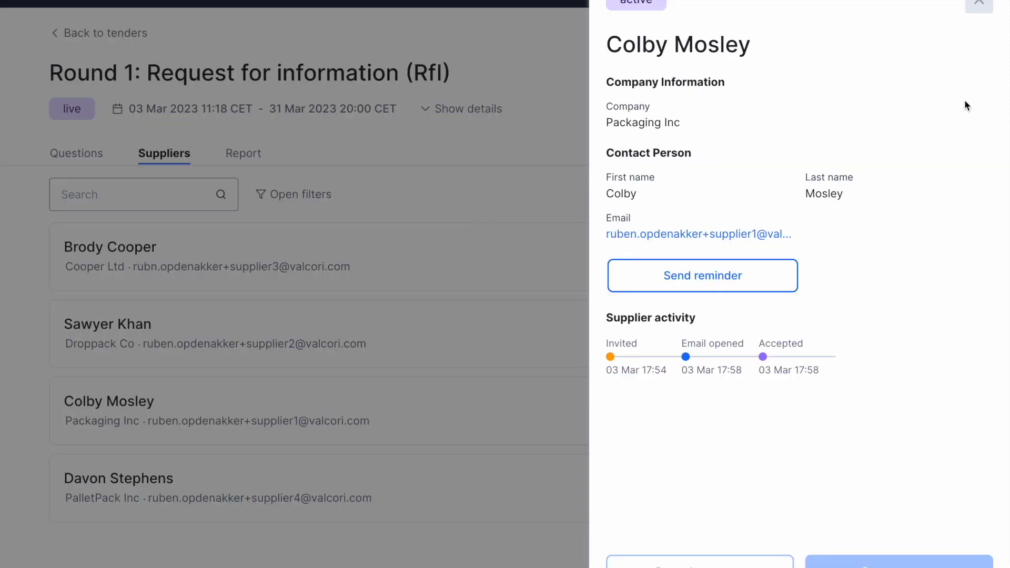
click(976, 10)
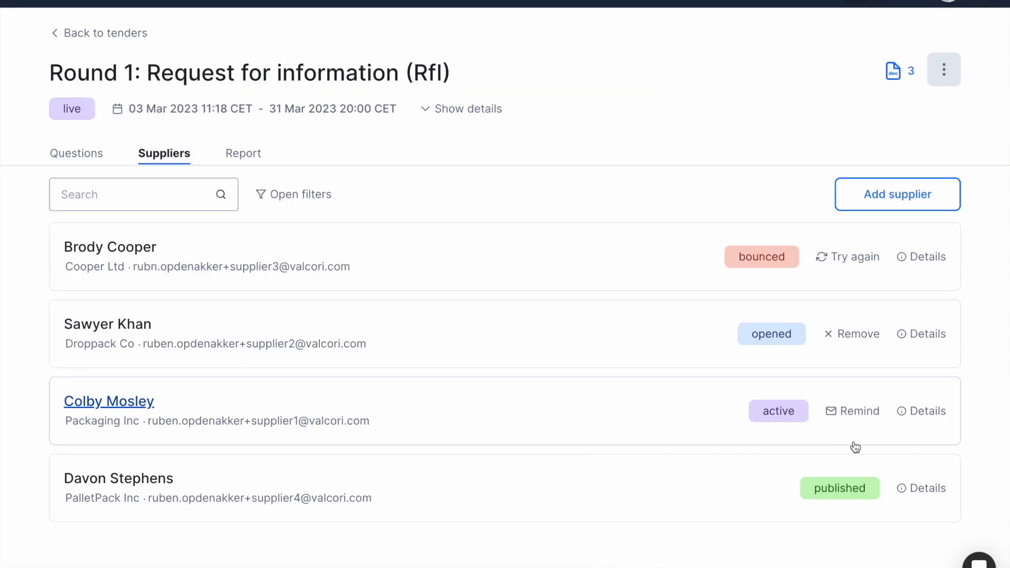
click(922, 334)
click(720, 342)
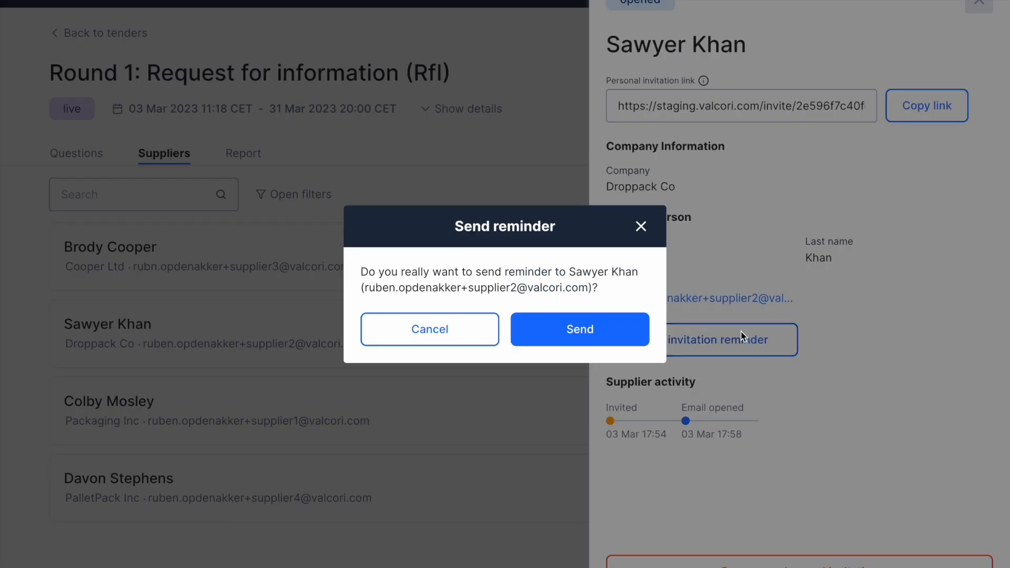
click(631, 335)
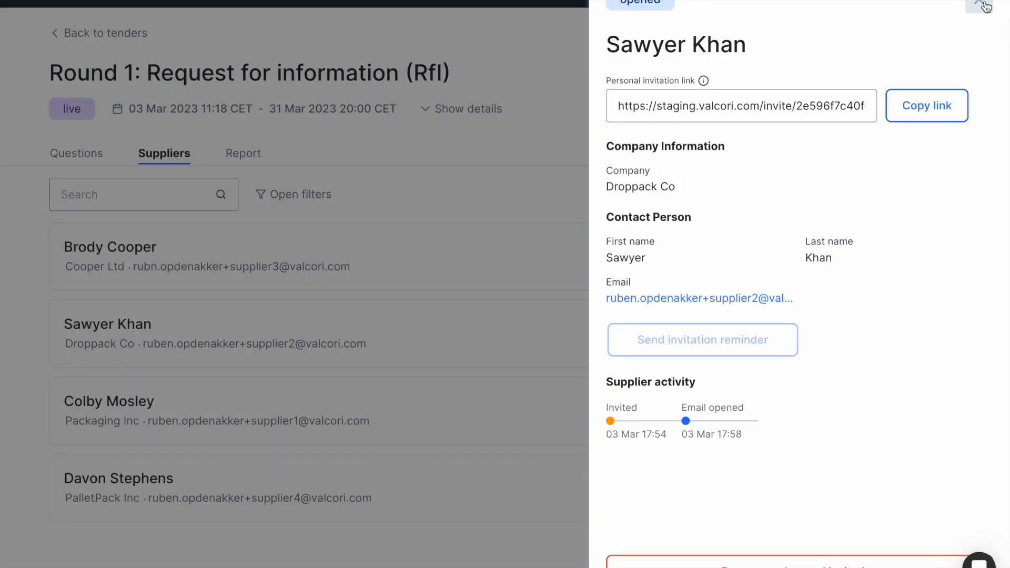
click(987, 6)
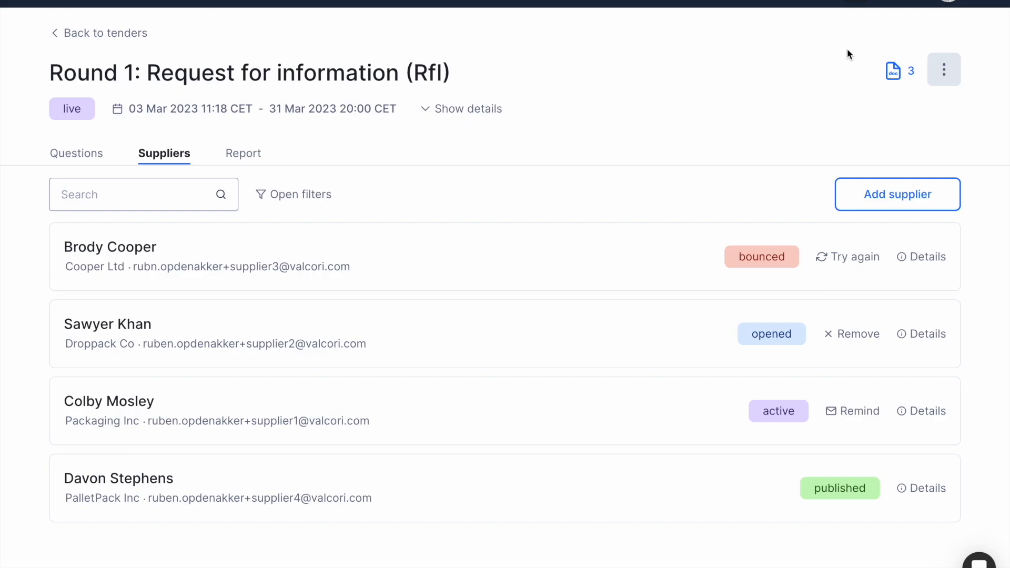